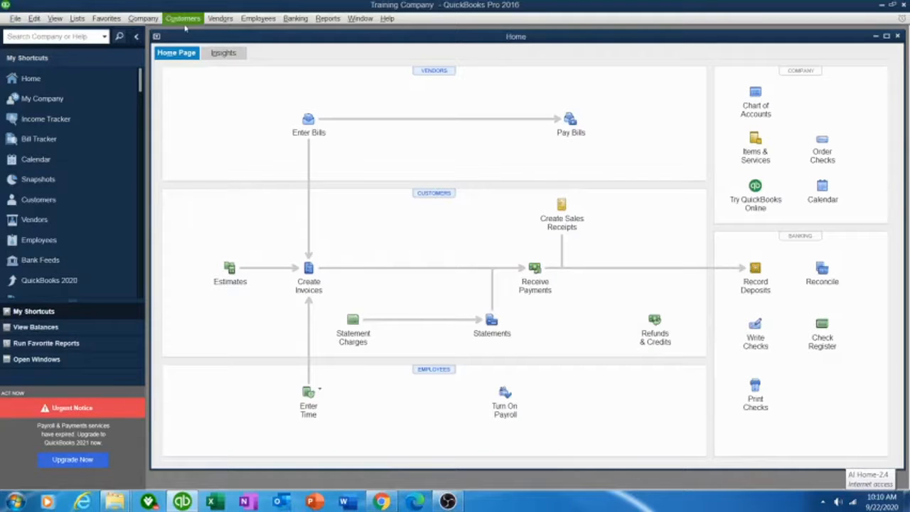
Open the Vendor Center from the Vendors menu and start a blank New Vendor record
{"action": "left_click", "coordinate": [217, 25]}
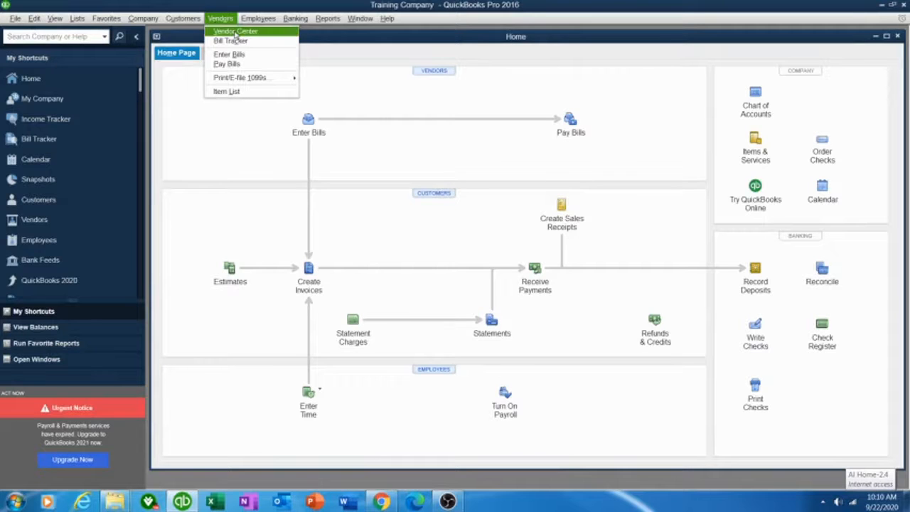
{"action": "left_click", "coordinate": [235, 32]}
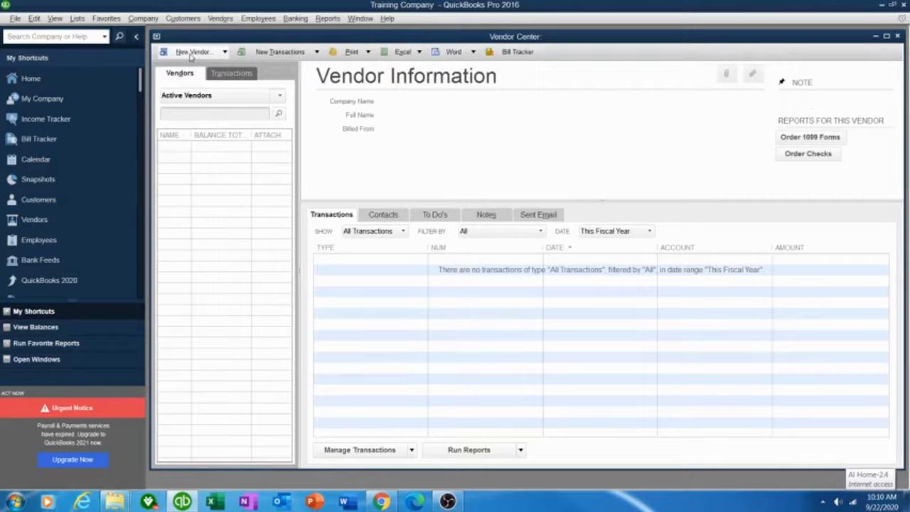
{"action": "left_click", "coordinate": [190, 54]}
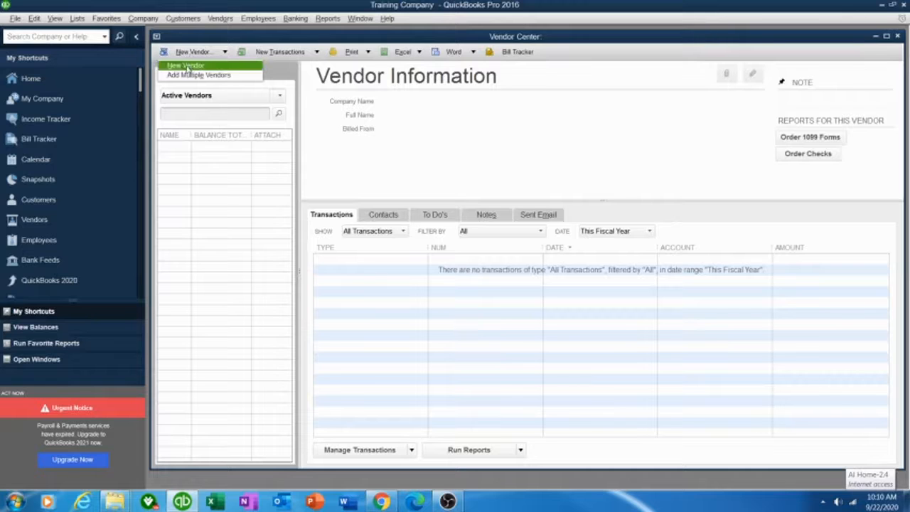
{"action": "left_click", "coordinate": [186, 66]}
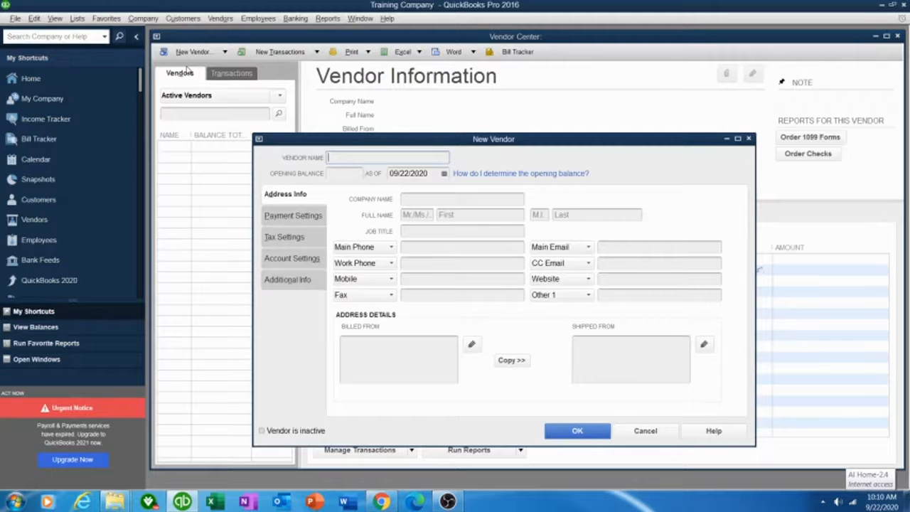
Enter 'Green Energy' as the vendor name, correcting its capitalization
{"action": "type", "text": "eenter"}
{"action": "key", "text": "BackSpace"}
{"action": "key", "text": "BackSpace"}
{"action": "key", "text": "BackSpace"}
{"action": "key", "text": "BackSpace"}
{"action": "key", "text": "BackSpace"}
{"action": "key", "text": "BackSpace"}
{"action": "type", "text": "green energy"}
{"action": "key", "text": "Home"}
{"action": "key", "text": "Delete"}
{"action": "type", "text": "G"}
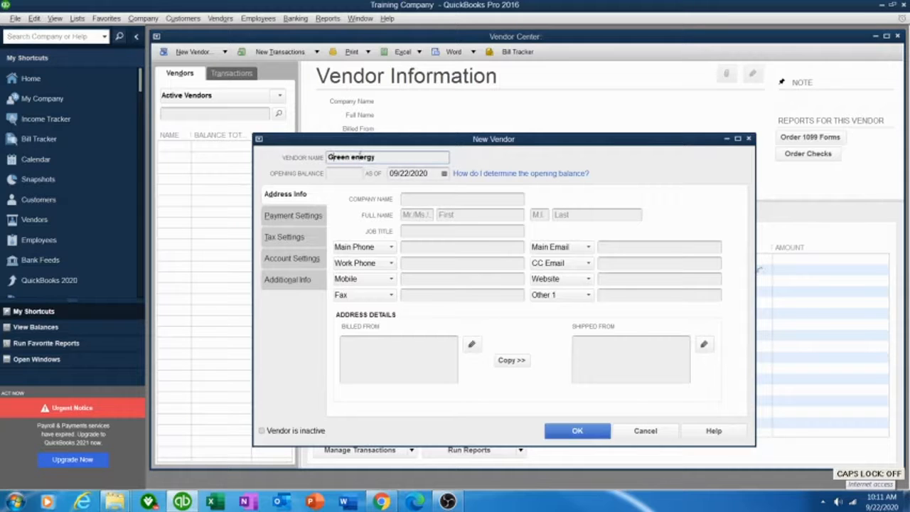
{"action": "key", "text": "Caps_Lock"}
{"action": "key", "text": "Right"}
{"action": "key", "text": "Right"}
{"action": "key", "text": "Right"}
{"action": "key", "text": "Right"}
{"action": "key", "text": "Right"}
{"action": "key", "text": "Delete"}
{"action": "type", "text": "E"}
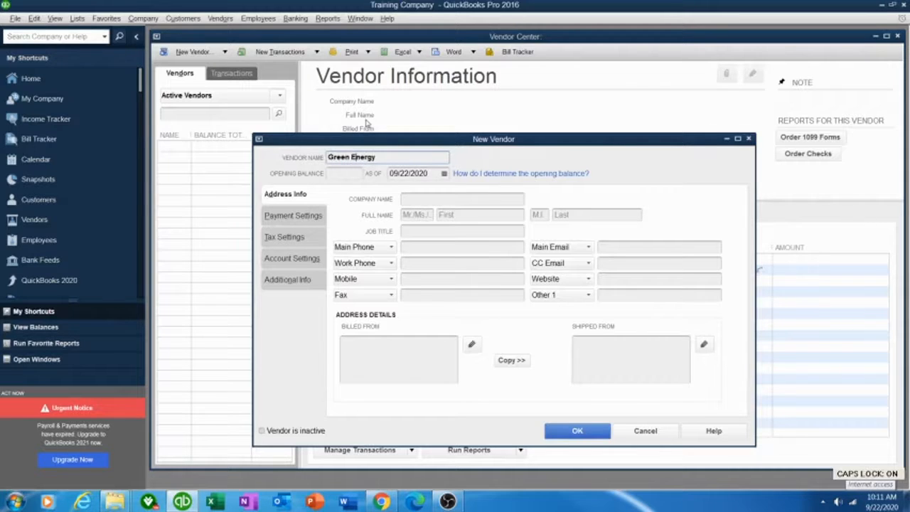
Set the opening-balance as-of date to 09/15/2020 using the calendar
{"action": "left_click", "coordinate": [444, 175]}
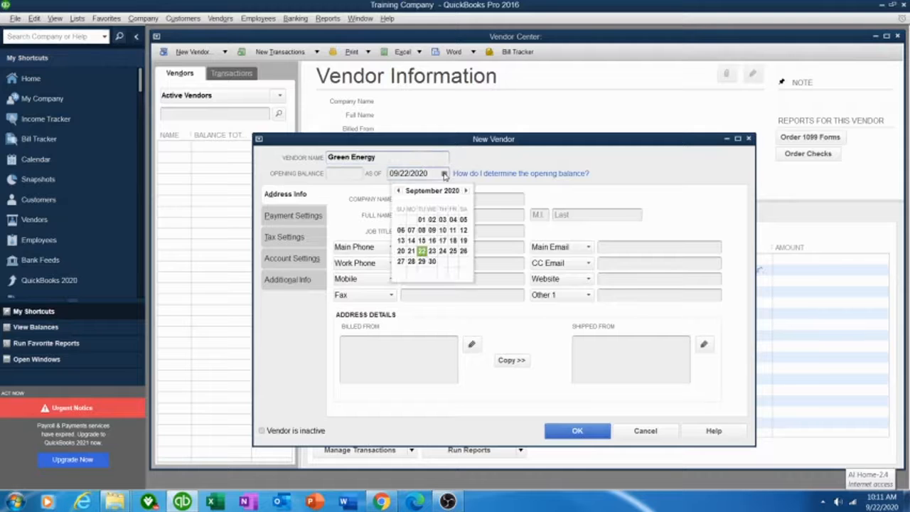
{"action": "left_click", "coordinate": [398, 191]}
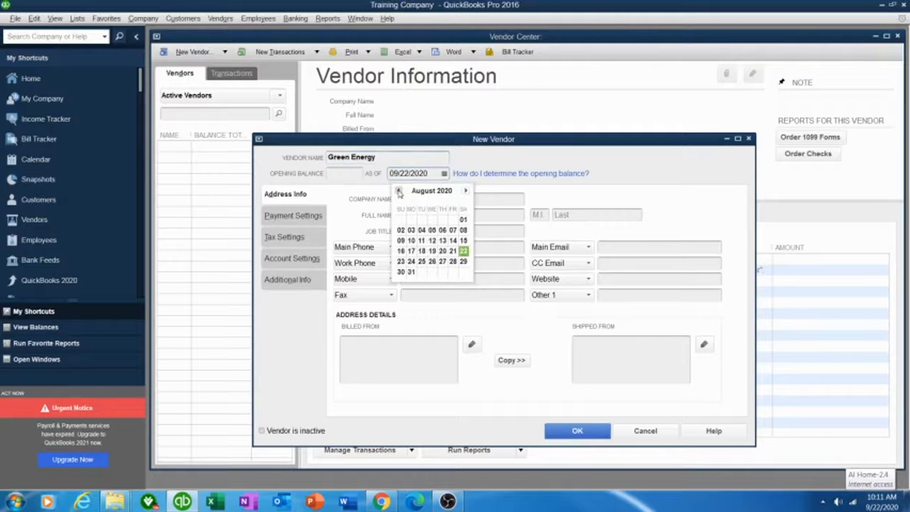
{"action": "left_click", "coordinate": [466, 191]}
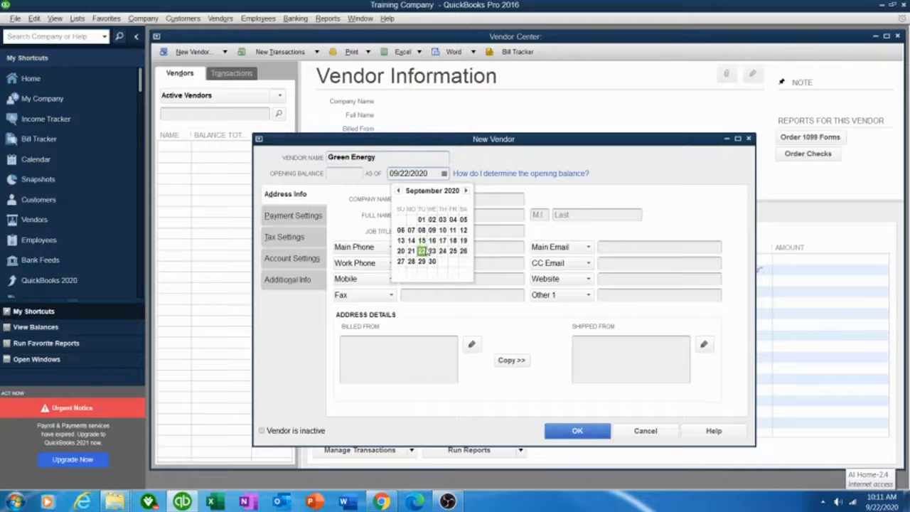
{"action": "left_click", "coordinate": [422, 241]}
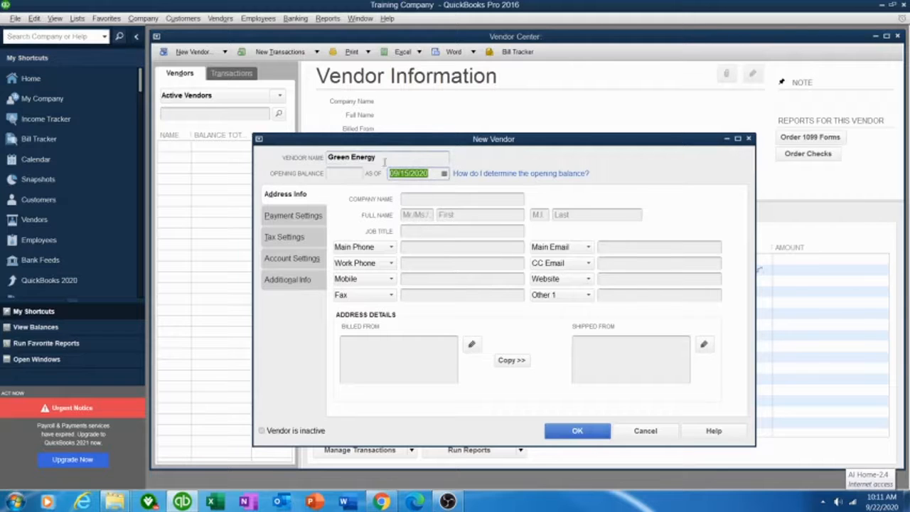
{"action": "left_click", "coordinate": [420, 199]}
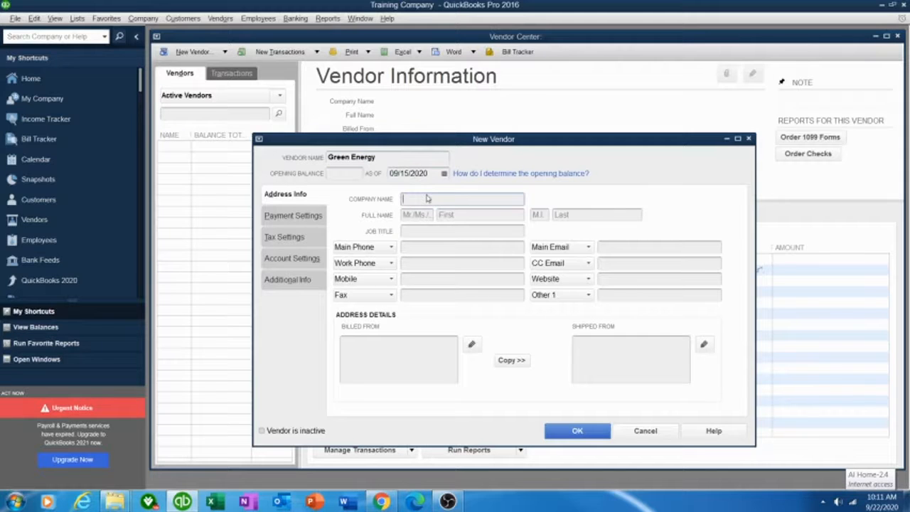
Enter 'Green Energy' as the company name
{"action": "key", "text": "Caps_Lock"}
{"action": "type", "text": "gREE"}
{"action": "key", "text": "BackSpace"}
{"action": "key", "text": "BackSpace"}
{"action": "key", "text": "BackSpace"}
{"action": "key", "text": "BackSpace"}
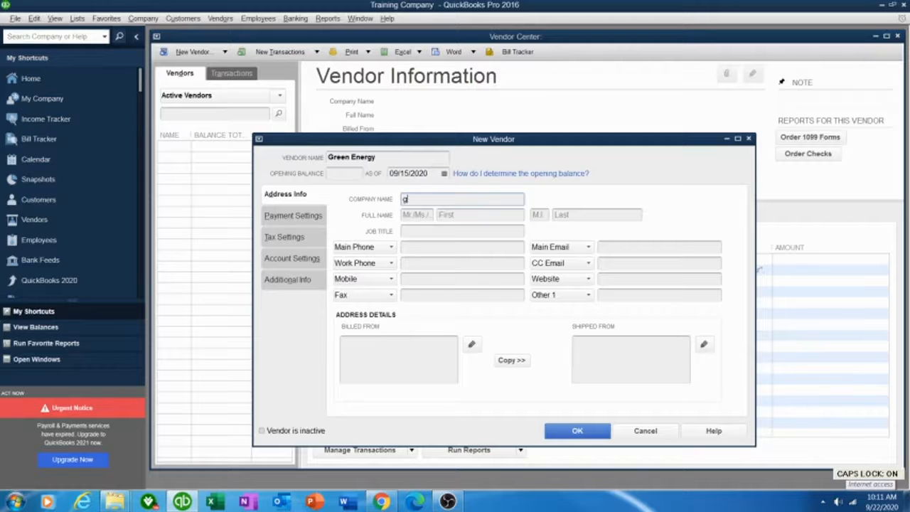
{"action": "key", "text": "Caps_Lock"}
{"action": "type", "text": "Green"}
{"action": "key", "text": "Caps_Lock"}
{"action": "type", "text": "E"}
{"action": "key", "text": "Caps_Lock"}
{"action": "type", "text": "nergy"}
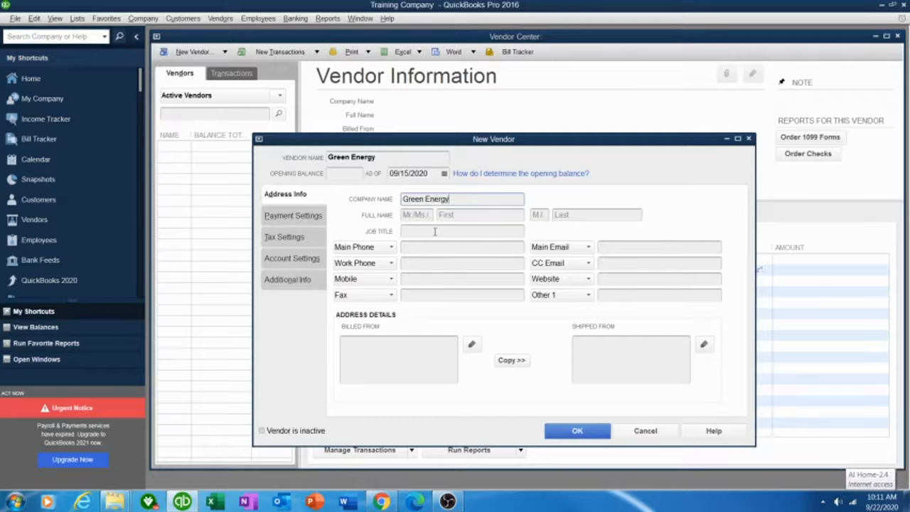
Fill in the vendor's main phone and fax numbers
{"action": "left_click", "coordinate": [414, 247]}
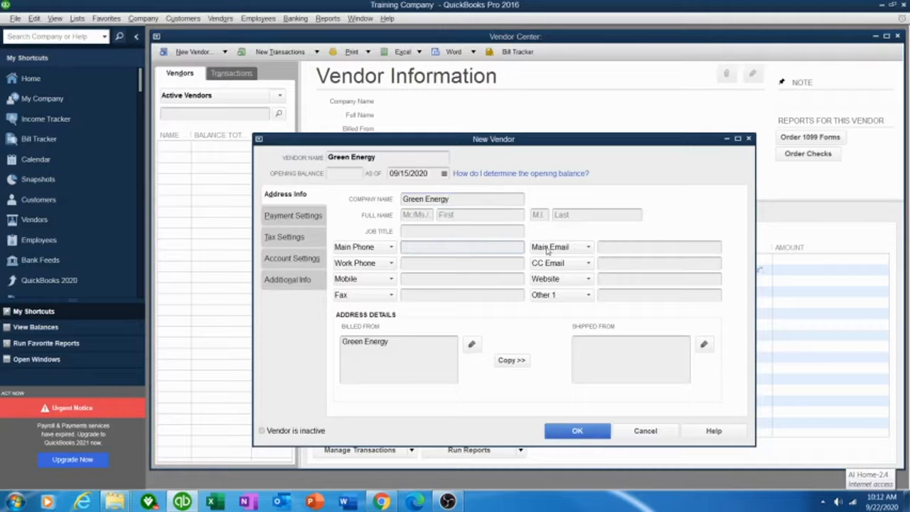
{"action": "left_click", "coordinate": [423, 295]}
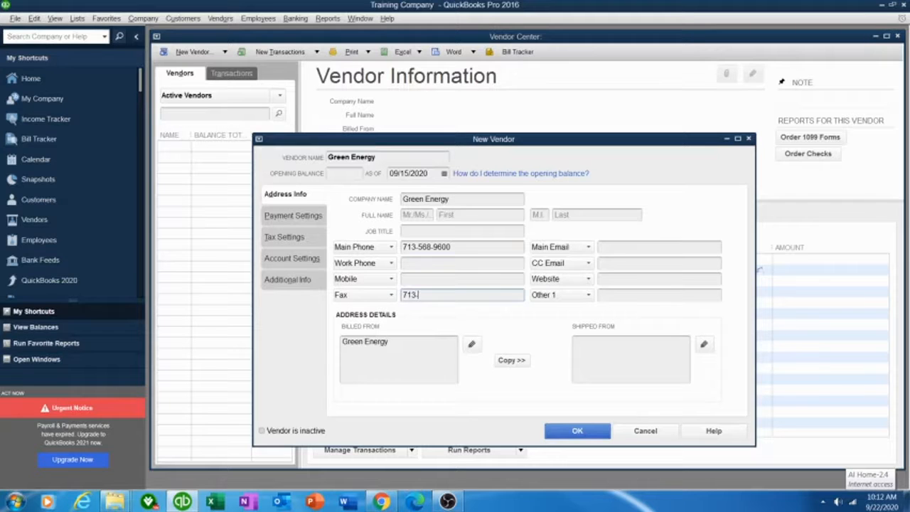
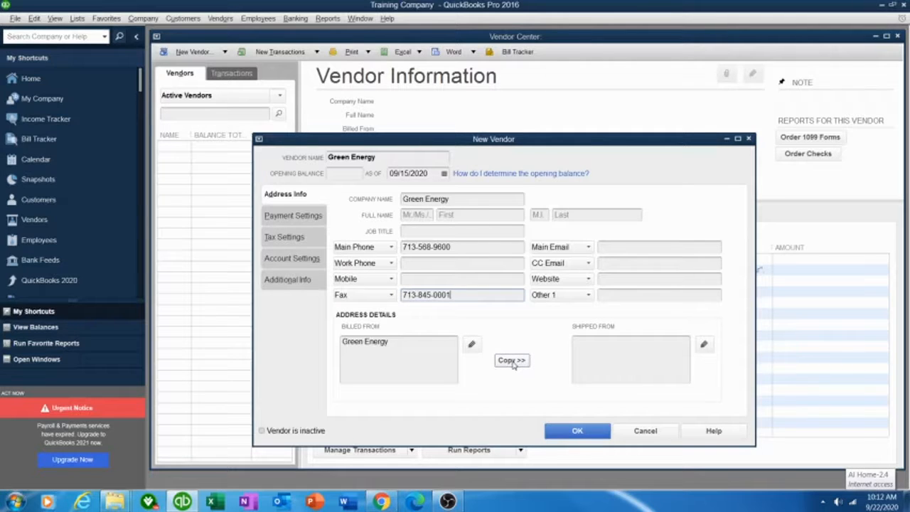
Add the street line and the city, state and ZIP line under Green Energy in Billed From
{"action": "left_click", "coordinate": [404, 349]}
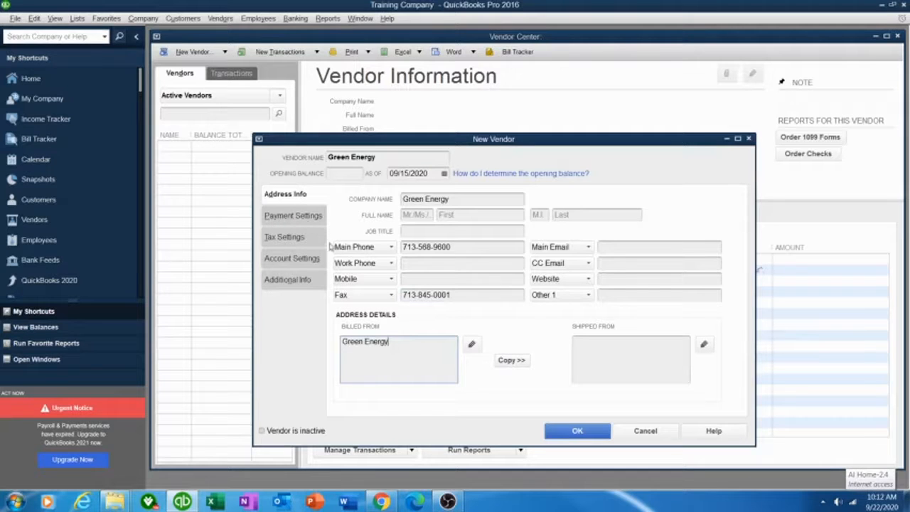
{"action": "key", "text": "Return"}
{"action": "left_click", "coordinate": [365, 350]}
{"action": "key", "text": "BackSpace"}
{"action": "key", "text": "Caps_Lock"}
{"action": "type", "text": "C"}
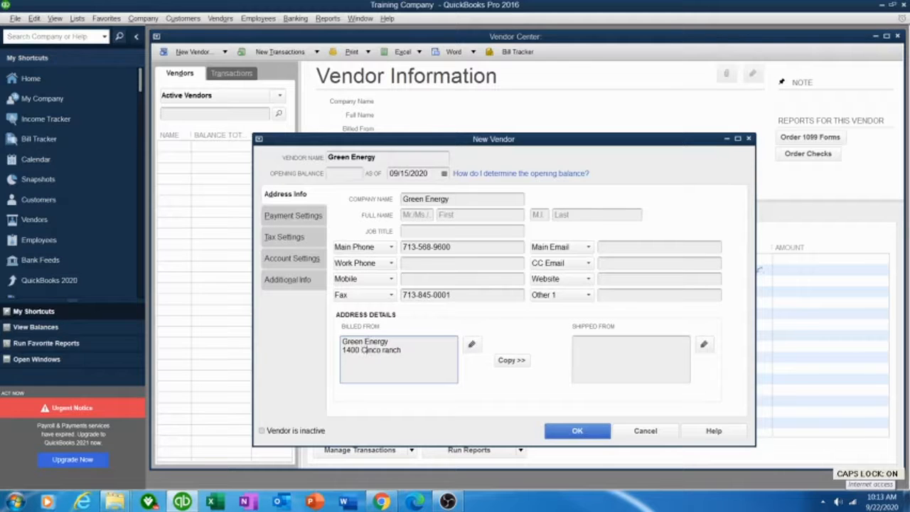
{"action": "key", "text": "Delete"}
{"action": "type", "text": "R"}
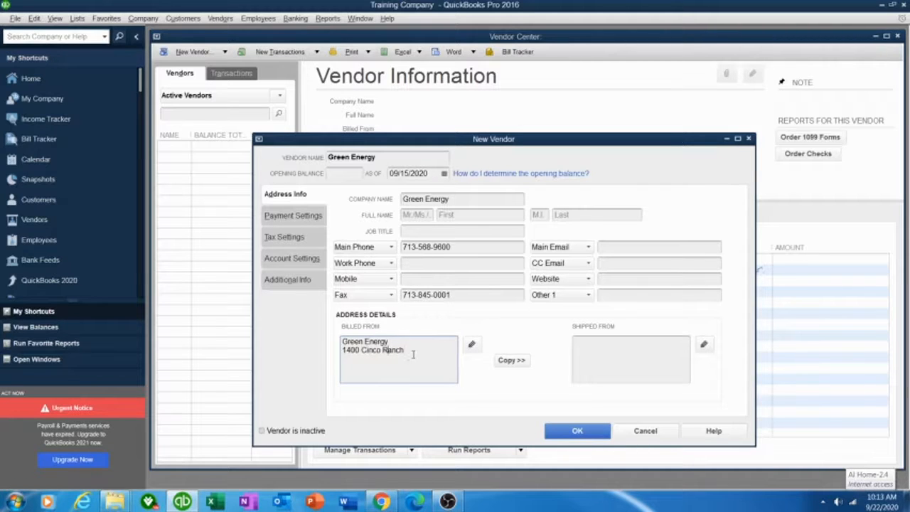
{"action": "type", "text": "K"}
{"action": "key", "text": "Caps_Lock"}
{"action": "type", "text": "aty,"}
{"action": "key", "text": "Caps_Lock"}
{"action": "type", "text": "TX 77020"}
Copy the billing address into the shipping address and accept it
{"action": "left_click", "coordinate": [504, 361]}
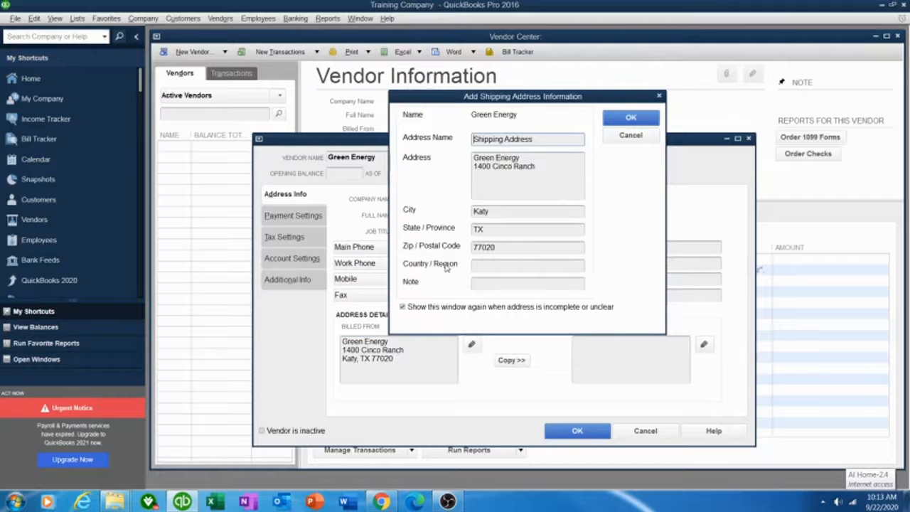
{"action": "left_click", "coordinate": [630, 118]}
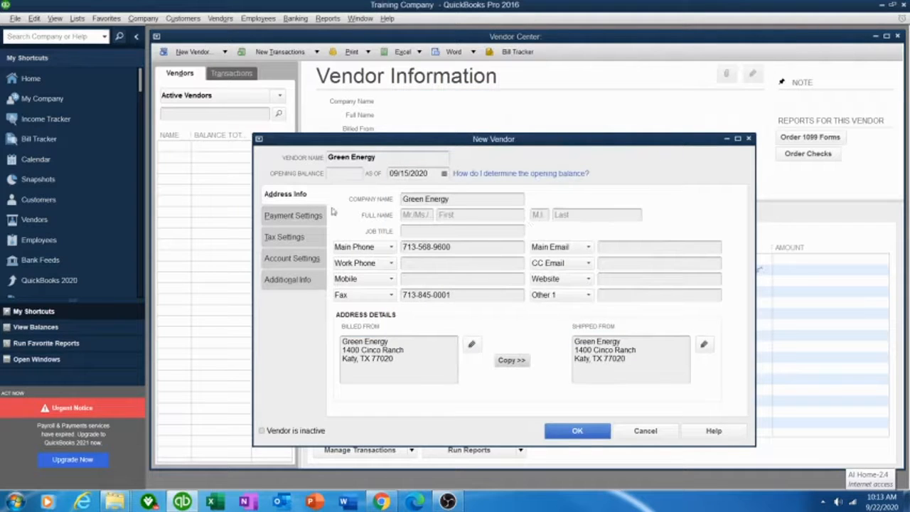
{"action": "left_click", "coordinate": [350, 172]}
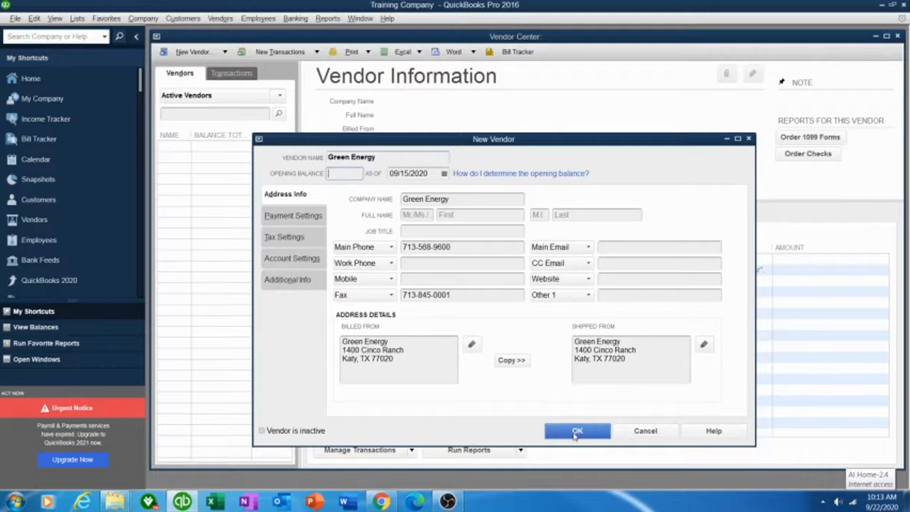
{"action": "left_click", "coordinate": [611, 248]}
Enter the vendor's main e-mail address in lowercase, then view Payment Settings
{"action": "type", "text": "INFO"}
{"action": "key", "text": "BackSpace"}
{"action": "key", "text": "BackSpace"}
{"action": "key", "text": "BackSpace"}
{"action": "key", "text": "BackSpace"}
{"action": "key", "text": "Caps_Lock"}
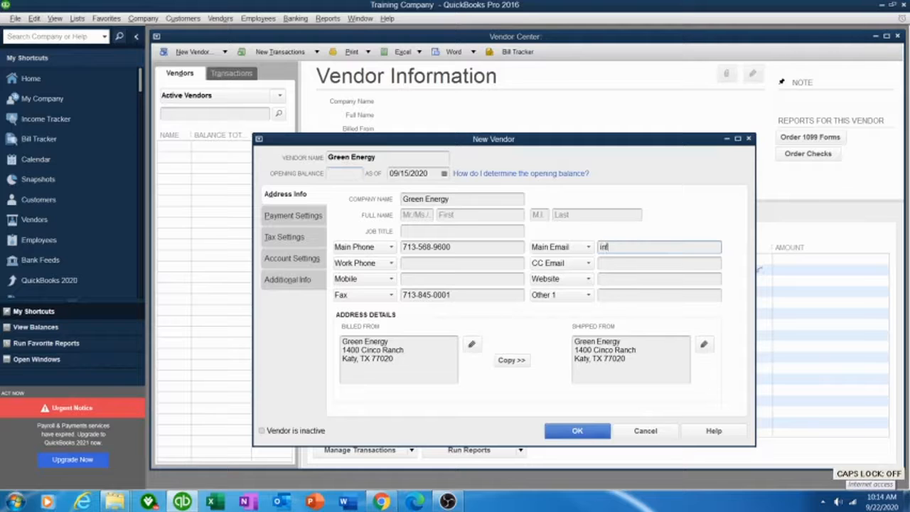
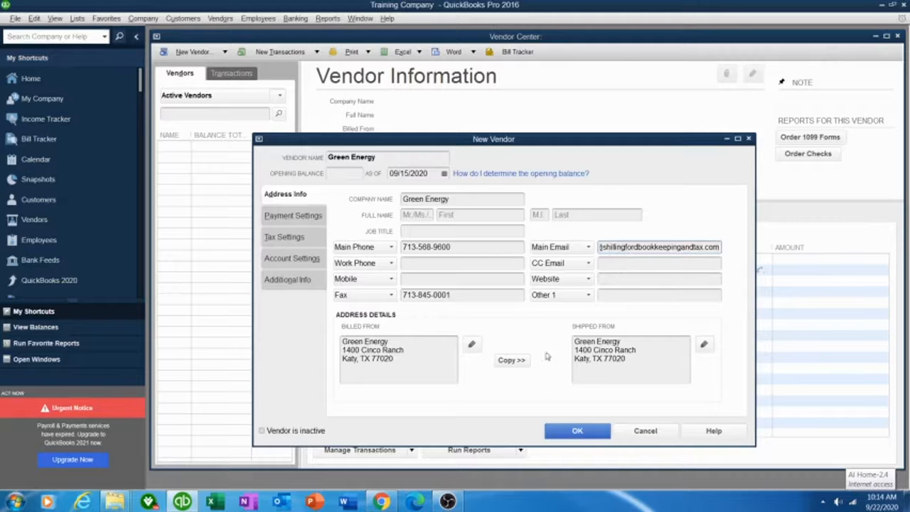
{"action": "left_click", "coordinate": [297, 218]}
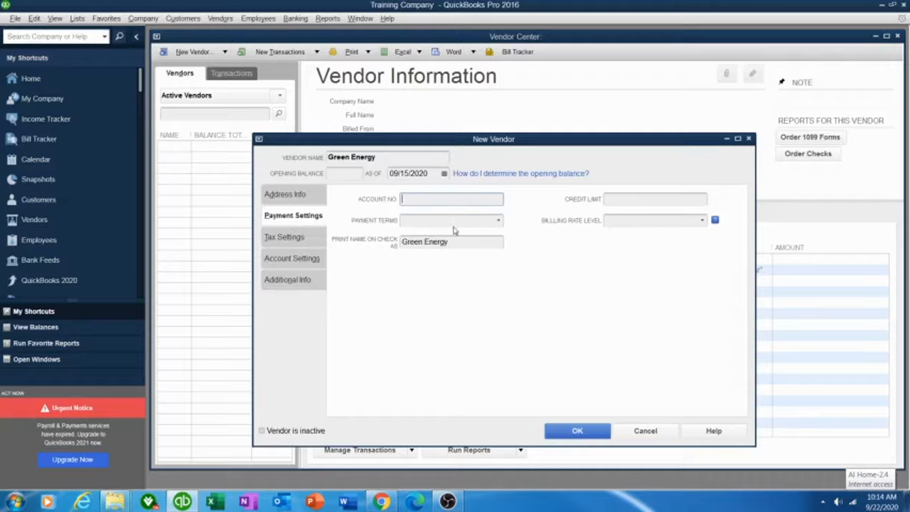
Set the payment terms to Net 30 and enter the vendor's account number
{"action": "left_click", "coordinate": [500, 221]}
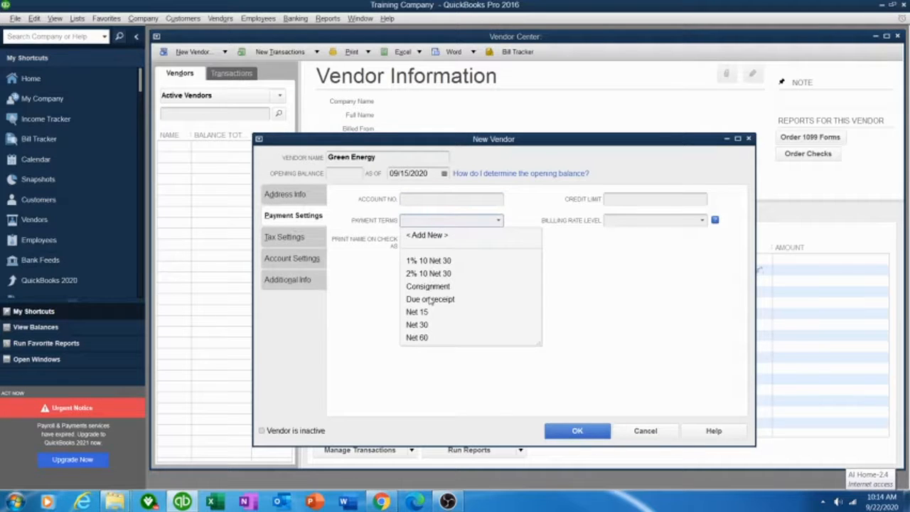
{"action": "left_click", "coordinate": [418, 324]}
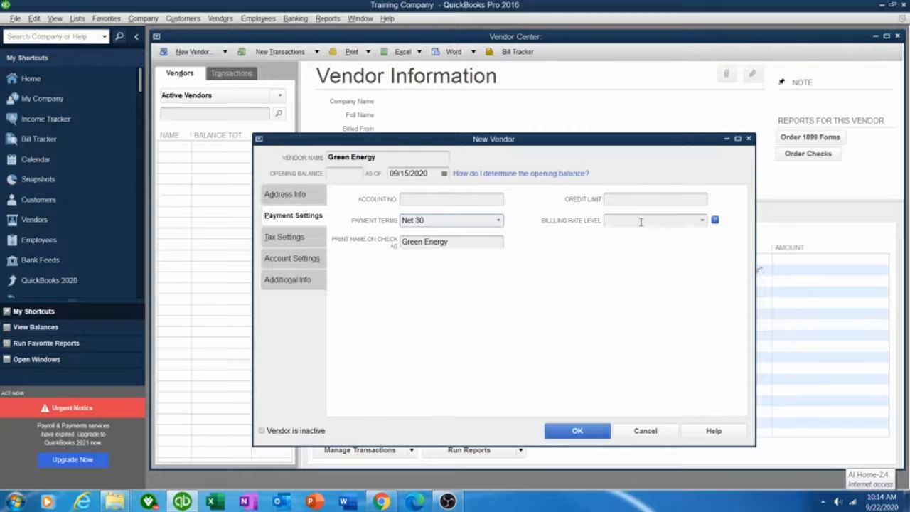
{"action": "left_click", "coordinate": [456, 202]}
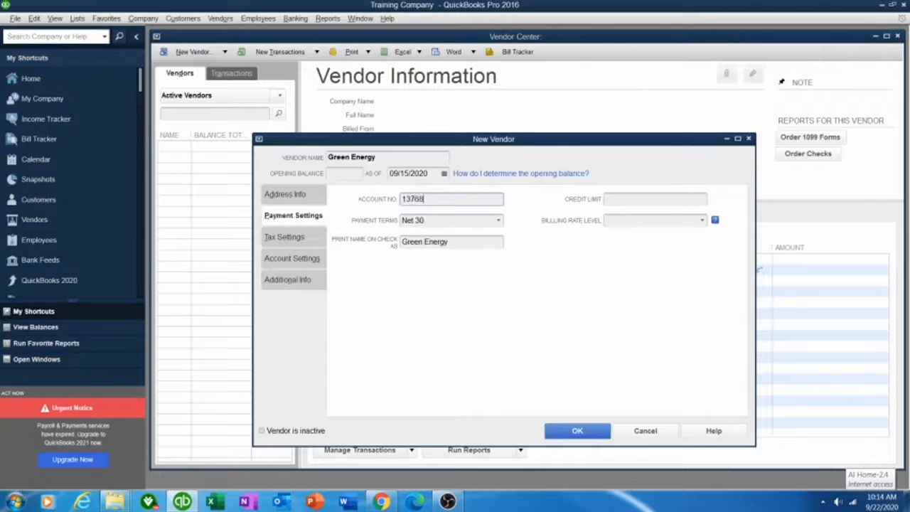
Look over the Tax Settings page and bring up Account Settings
{"action": "left_click", "coordinate": [286, 238]}
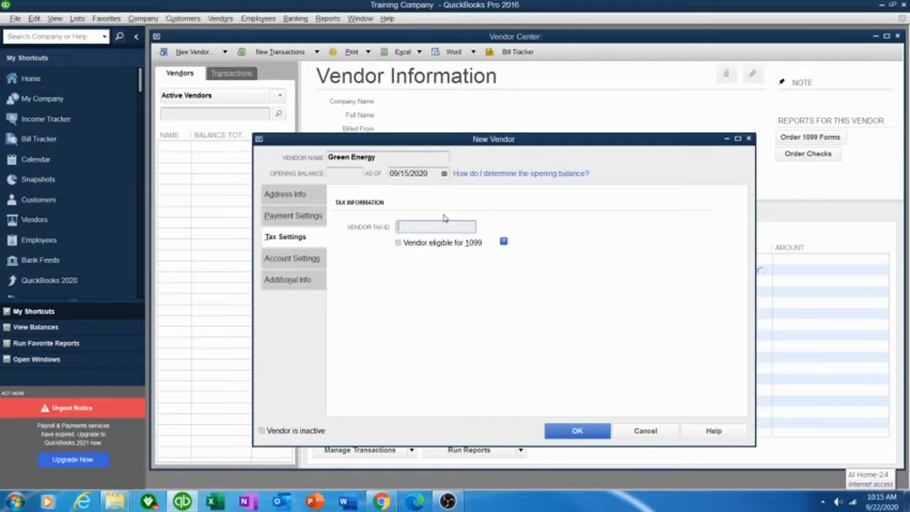
{"action": "left_click", "coordinate": [305, 197]}
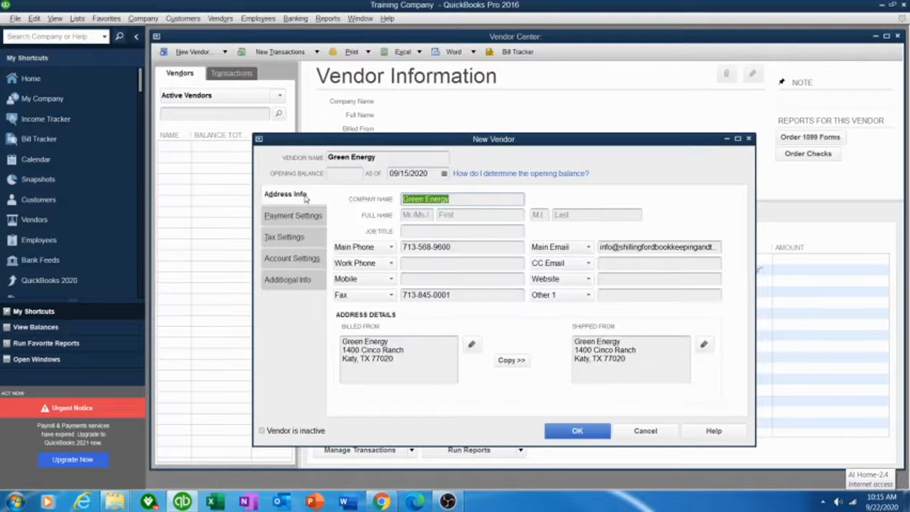
{"action": "left_click", "coordinate": [293, 239]}
{"action": "left_click", "coordinate": [287, 262]}
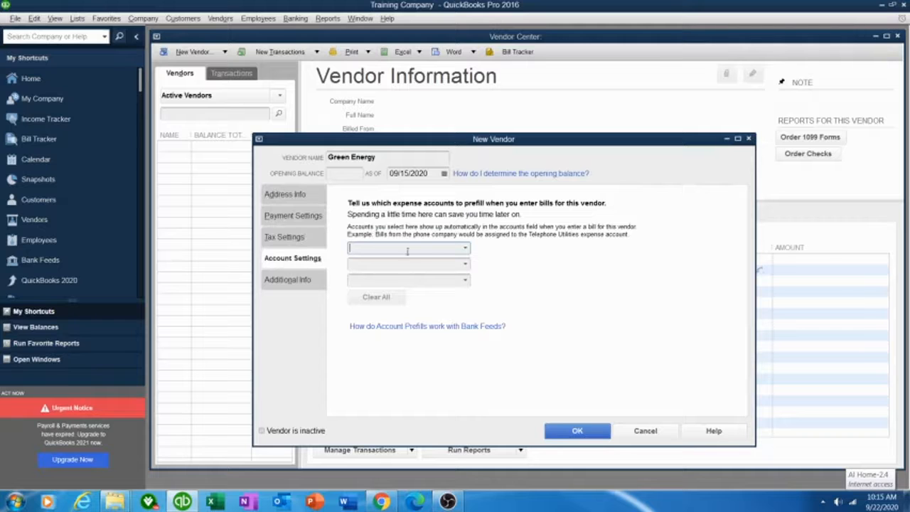
Leave the prefill accounts empty, set the vendor type to Service Providers, and save Green Energy
{"action": "left_click", "coordinate": [464, 249]}
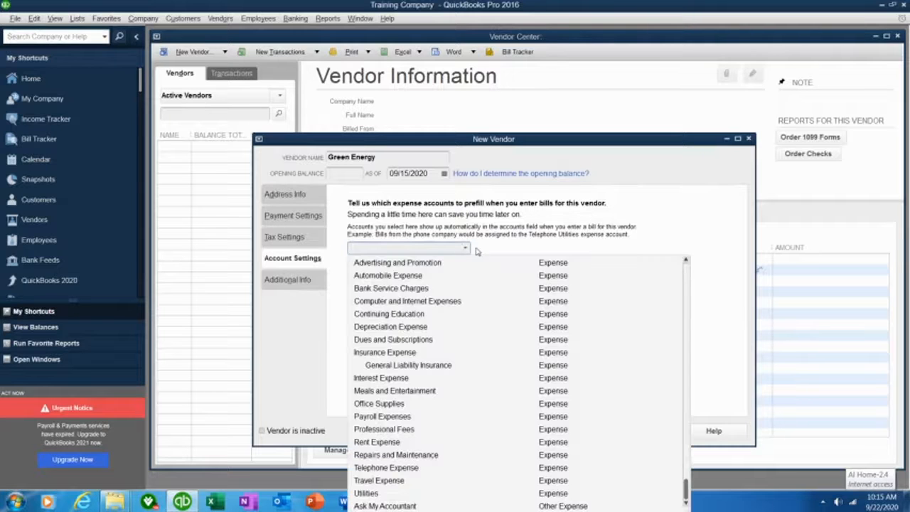
{"action": "left_click", "coordinate": [665, 229]}
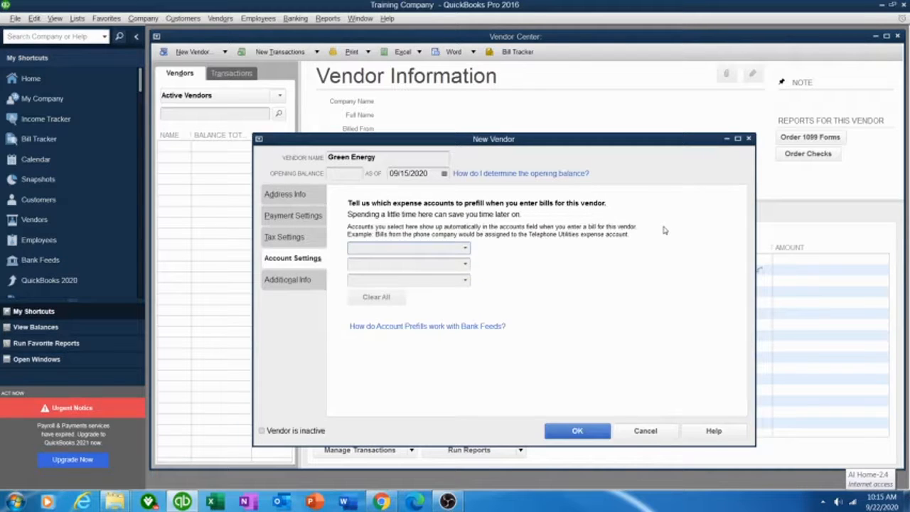
{"action": "left_click", "coordinate": [288, 281]}
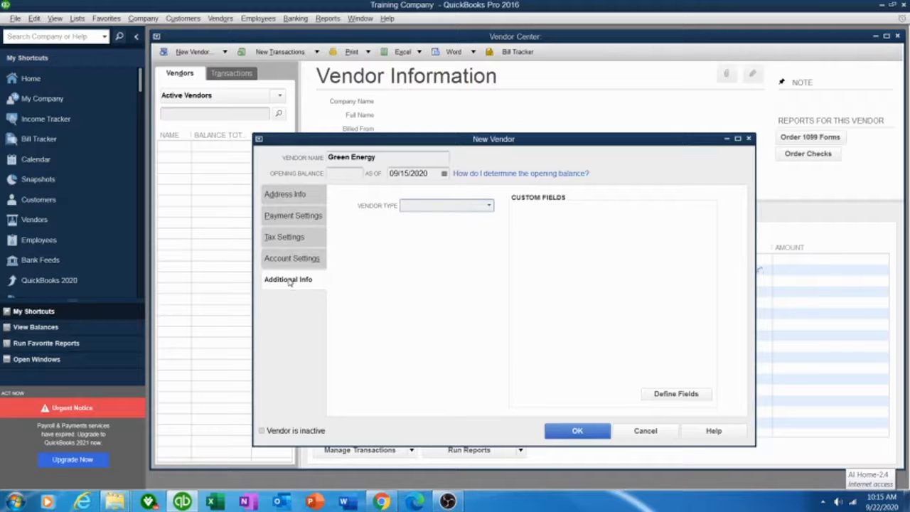
{"action": "left_click", "coordinate": [489, 205]}
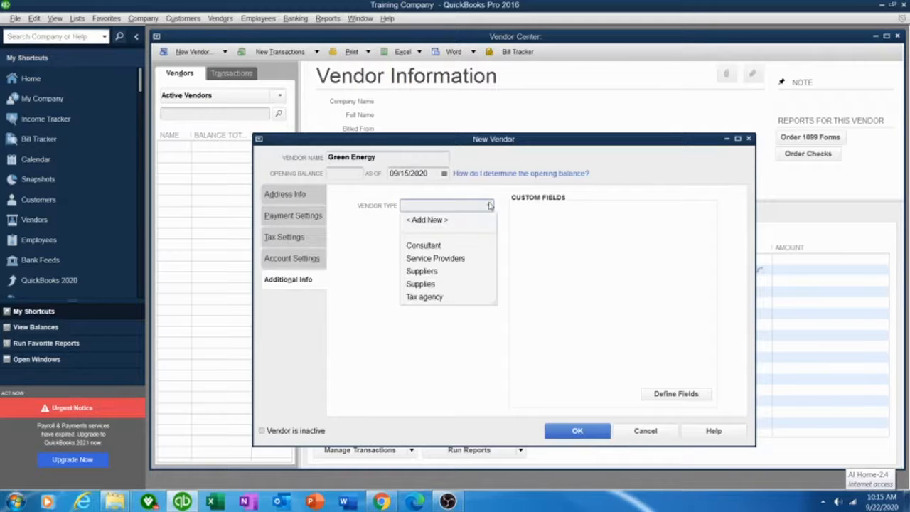
{"action": "left_click", "coordinate": [434, 260]}
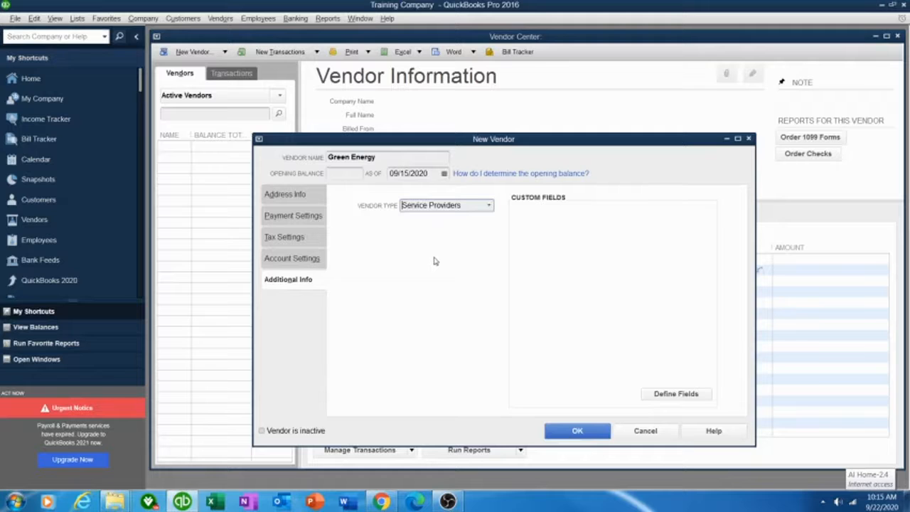
{"action": "left_click", "coordinate": [576, 431]}
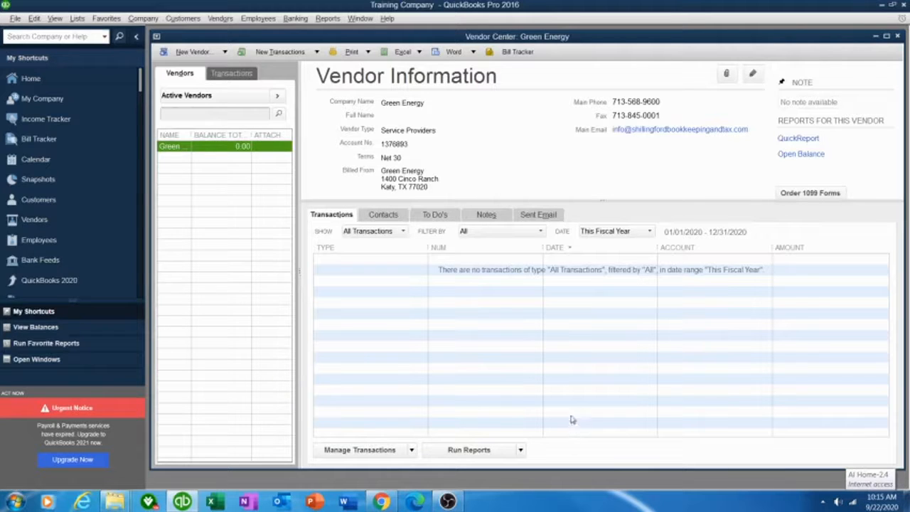
Start an Enter Bills form for Green Energy and bring up the bill date calendar
{"action": "left_click", "coordinate": [257, 55]}
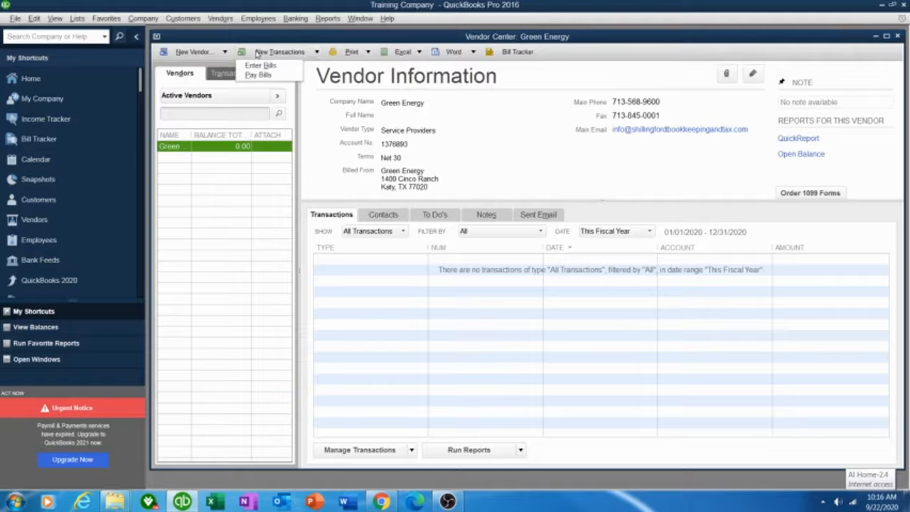
{"action": "left_click", "coordinate": [268, 66]}
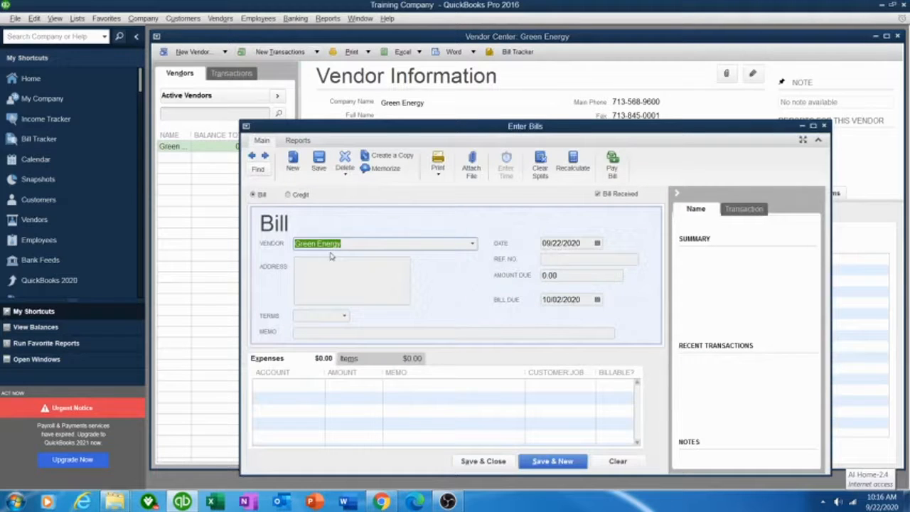
{"action": "left_click", "coordinate": [329, 264]}
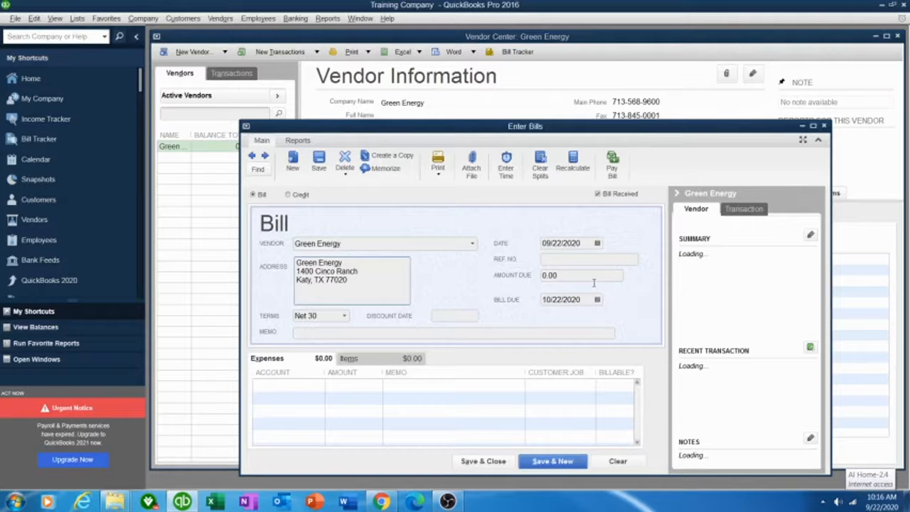
{"action": "left_click", "coordinate": [597, 229]}
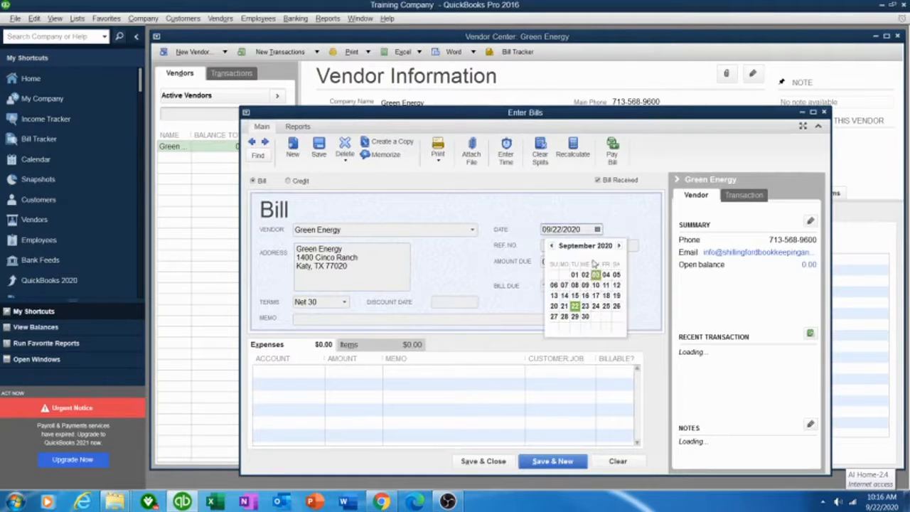
Date the bill 09/15/2020, add the vendor's reference number, and set 125.63 amount due
{"action": "left_click", "coordinate": [574, 296]}
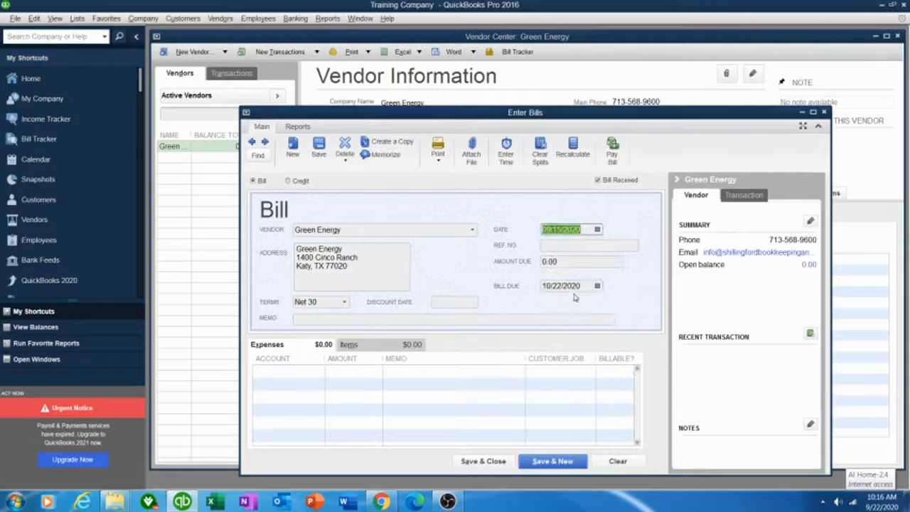
{"action": "left_click", "coordinate": [559, 243]}
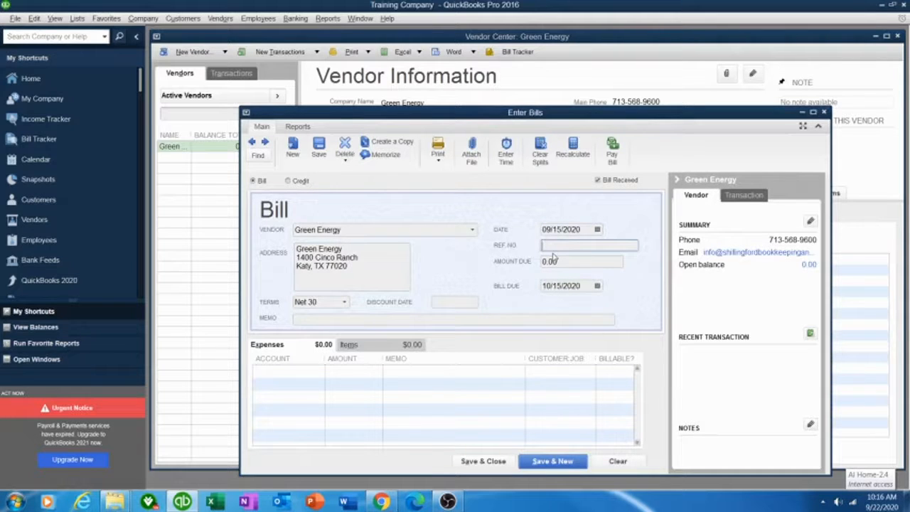
{"action": "type", "text": "13578974"}
{"action": "left_click", "coordinate": [593, 261]}
{"action": "double_click", "coordinate": [594, 261]}
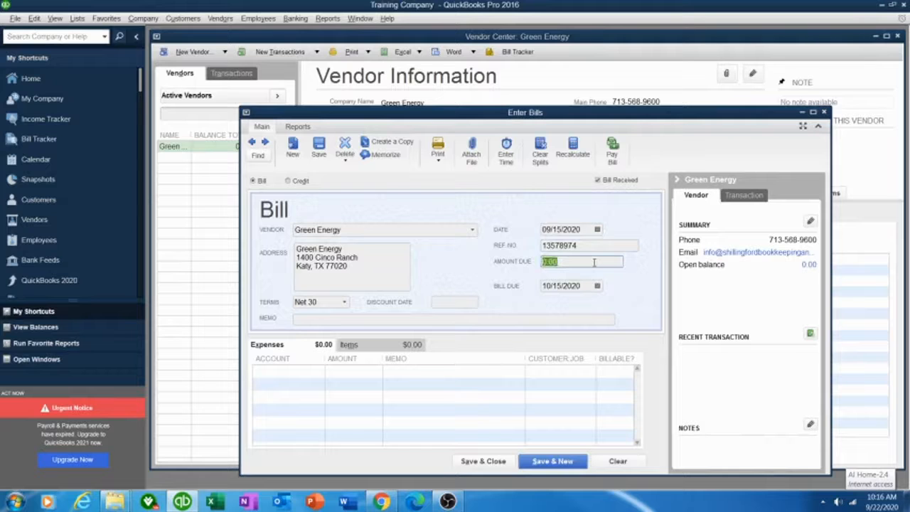
{"action": "type", "text": "125.63"}
{"action": "left_click", "coordinate": [342, 320]}
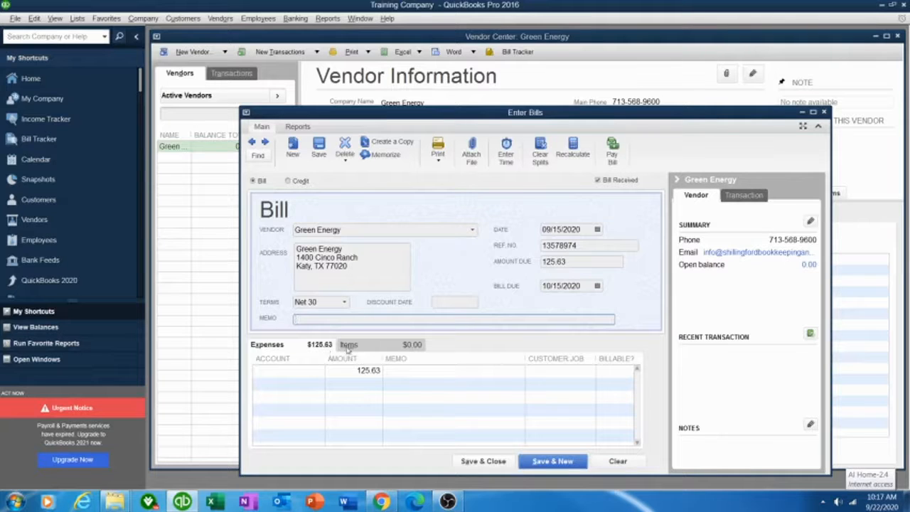
Charge the expense line to a new Electricity account
{"action": "left_click", "coordinate": [290, 370]}
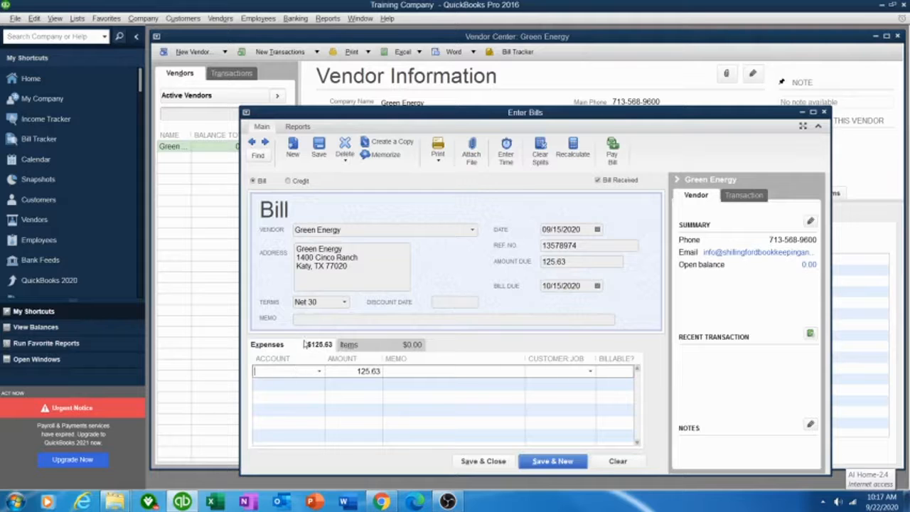
{"action": "type", "text": "Elec"}
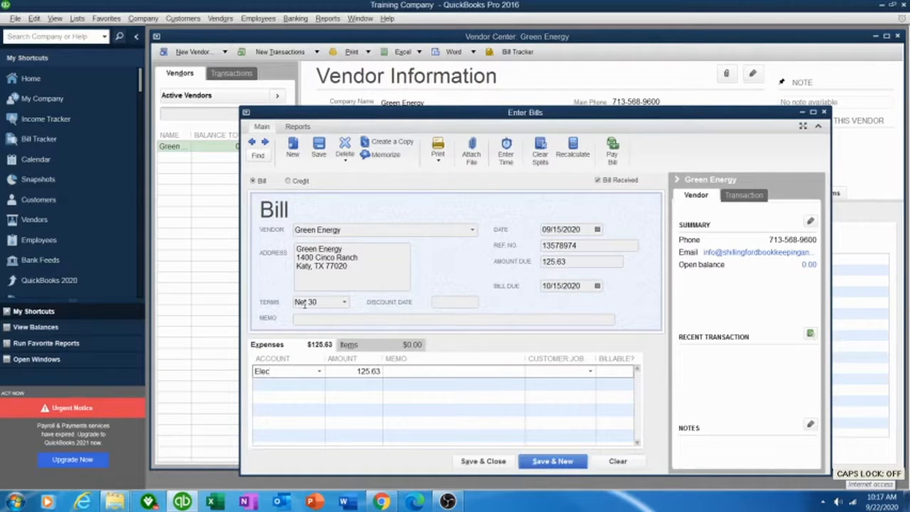
{"action": "type", "text": "tric"}
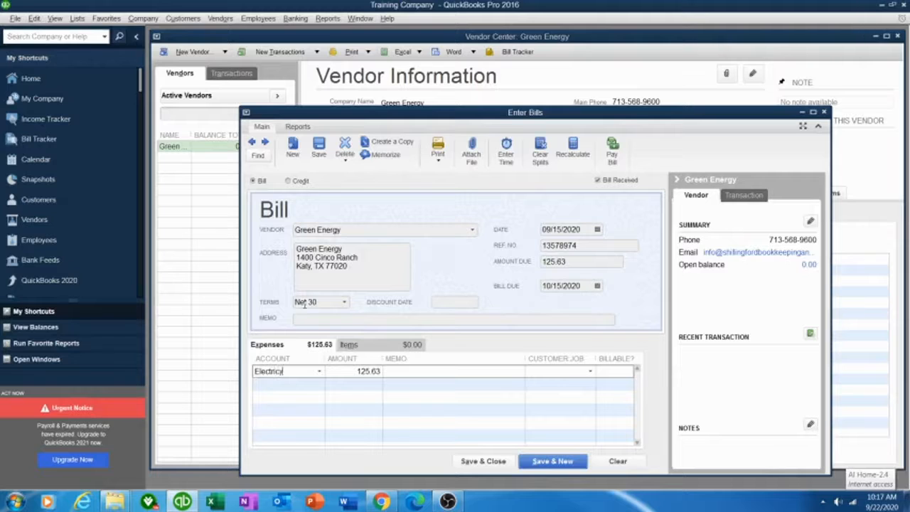
{"action": "type", "text": "ity"}
{"action": "key", "text": "Tab"}
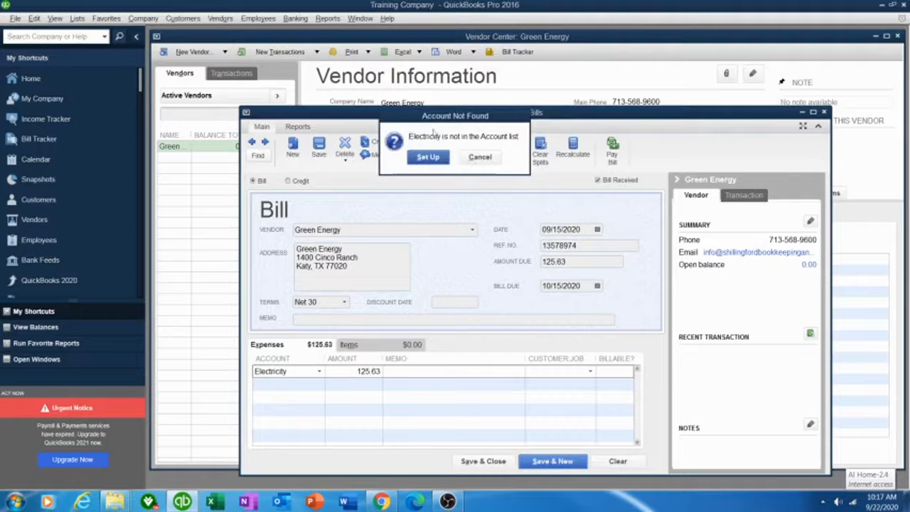
Set up Electricity as an Expense account with tax line Schedule C: Utilities and save it
{"action": "left_click", "coordinate": [437, 157]}
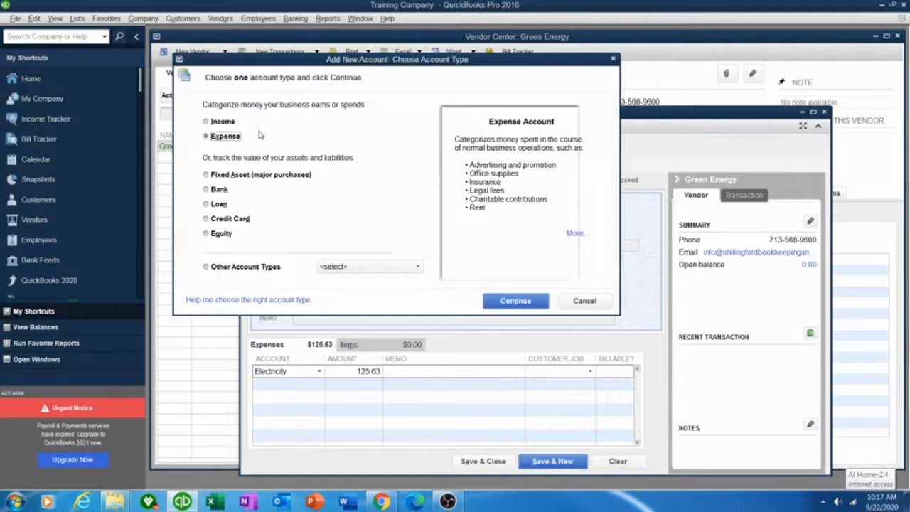
{"action": "left_click", "coordinate": [511, 301]}
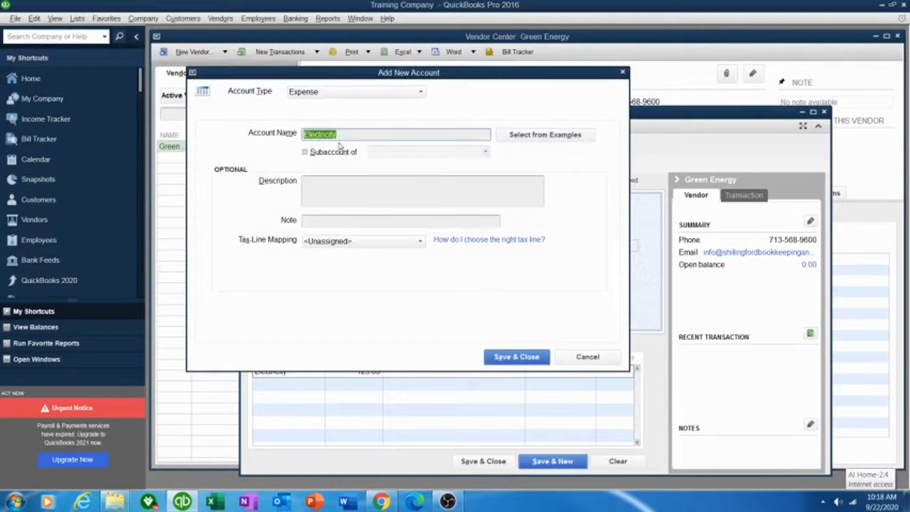
{"action": "left_click", "coordinate": [420, 242]}
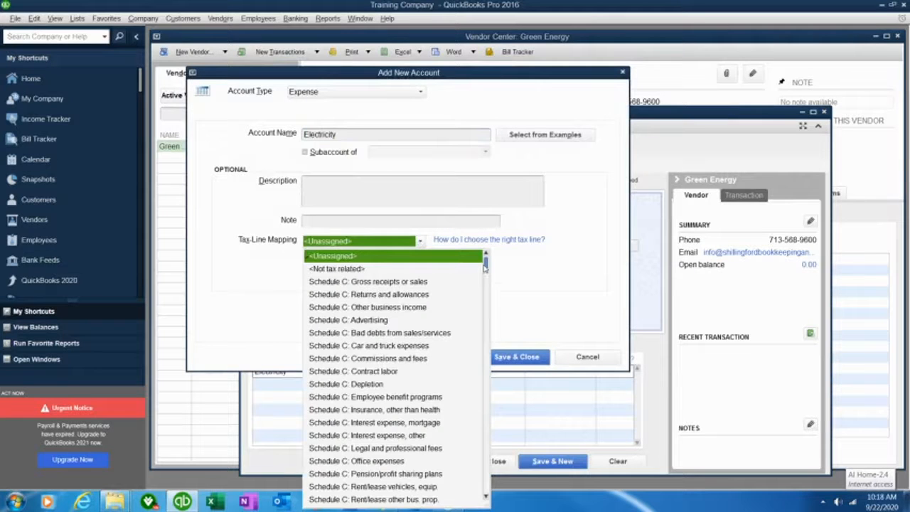
{"action": "left_click_drag", "start_coordinate": [484, 264], "coordinate": [485, 286]}
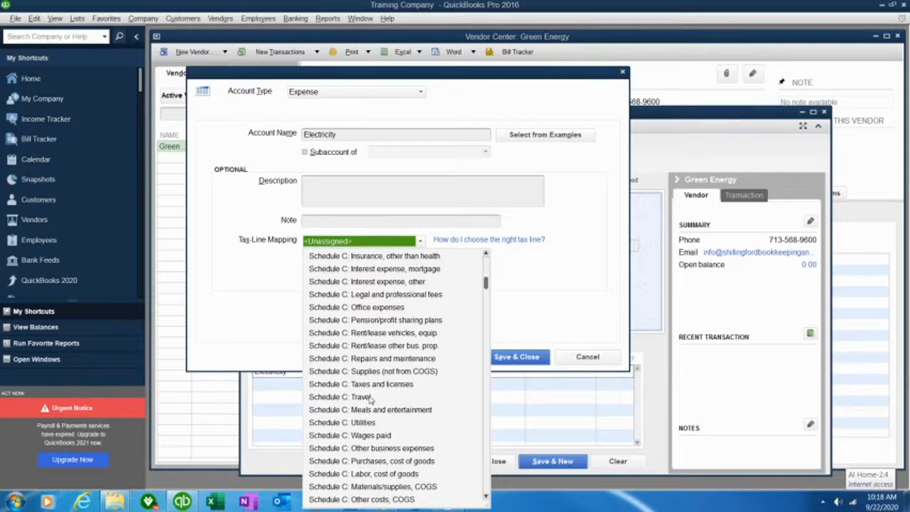
{"action": "left_click", "coordinate": [359, 422]}
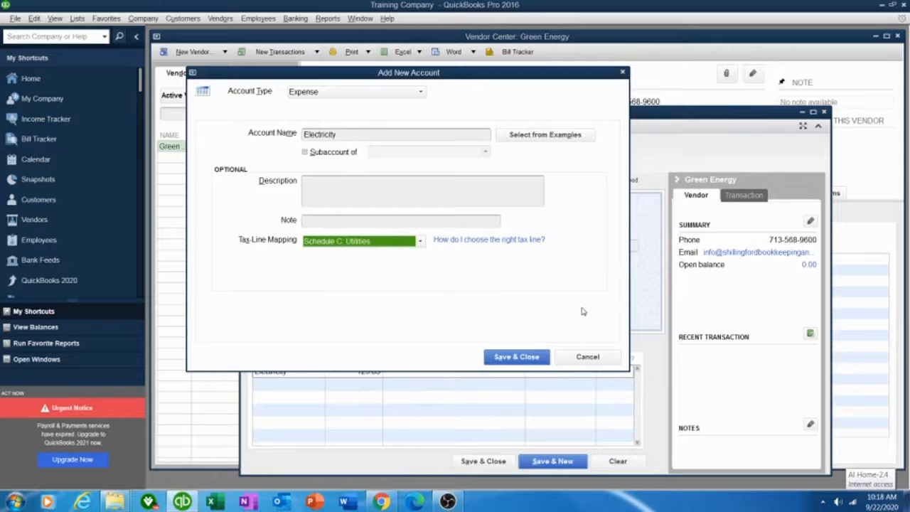
{"action": "left_click", "coordinate": [517, 356]}
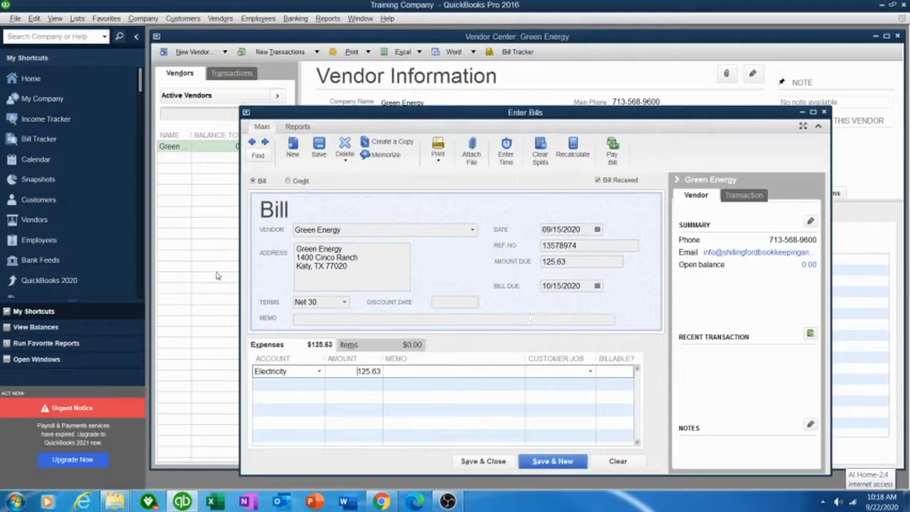
Save the $125.63 Green Energy bill and view it in the Vendor Center transactions
{"action": "left_click", "coordinate": [559, 462]}
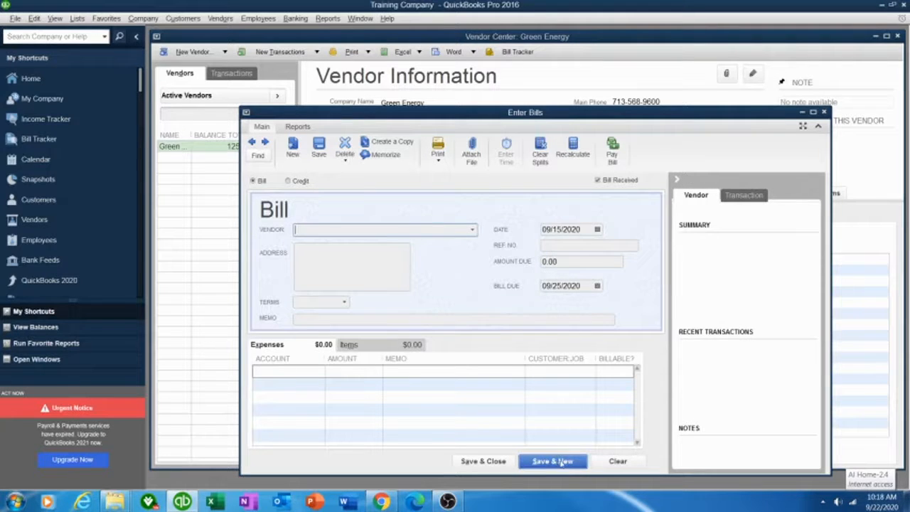
{"action": "left_click", "coordinate": [803, 113]}
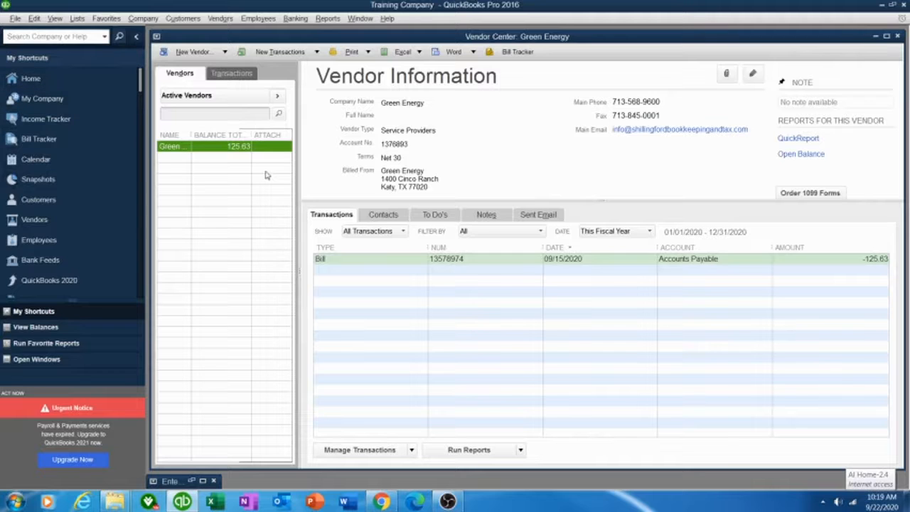
{"action": "mouse_move", "coordinate": [449, 504]}
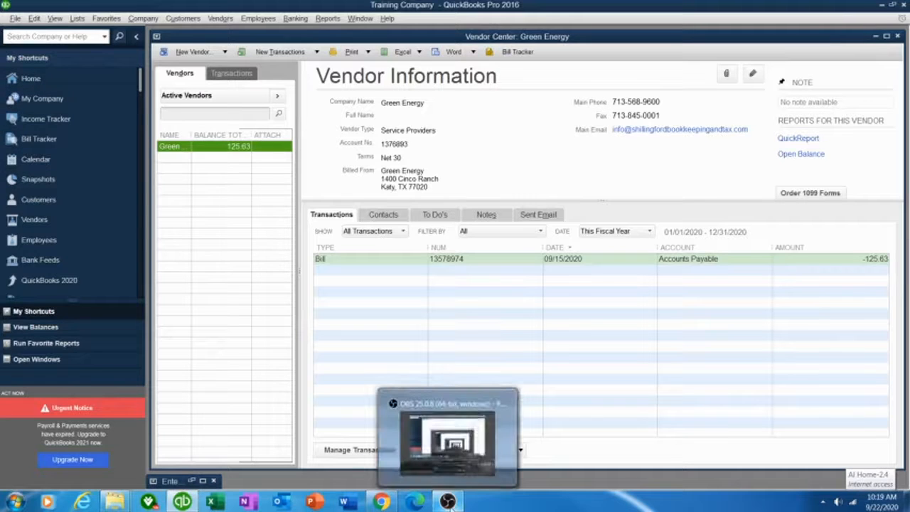
{"action": "left_click", "coordinate": [463, 455]}
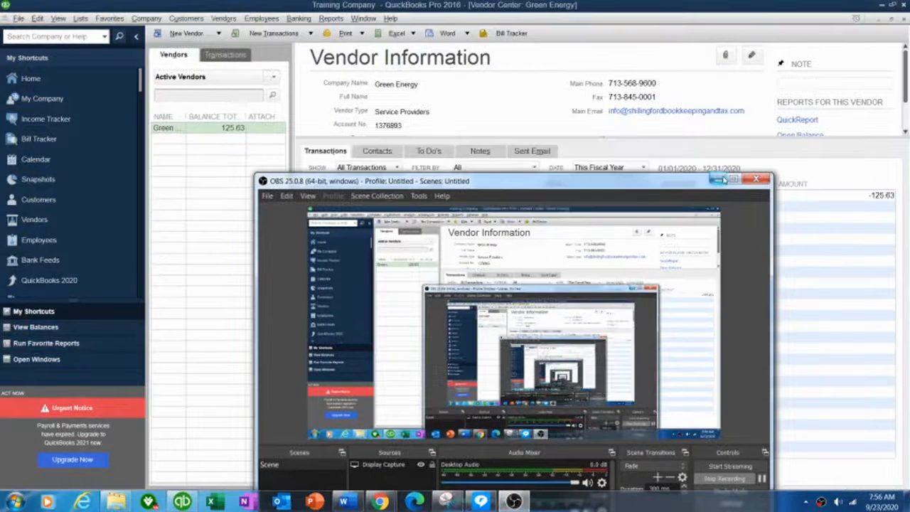
{"action": "left_click", "coordinate": [718, 176]}
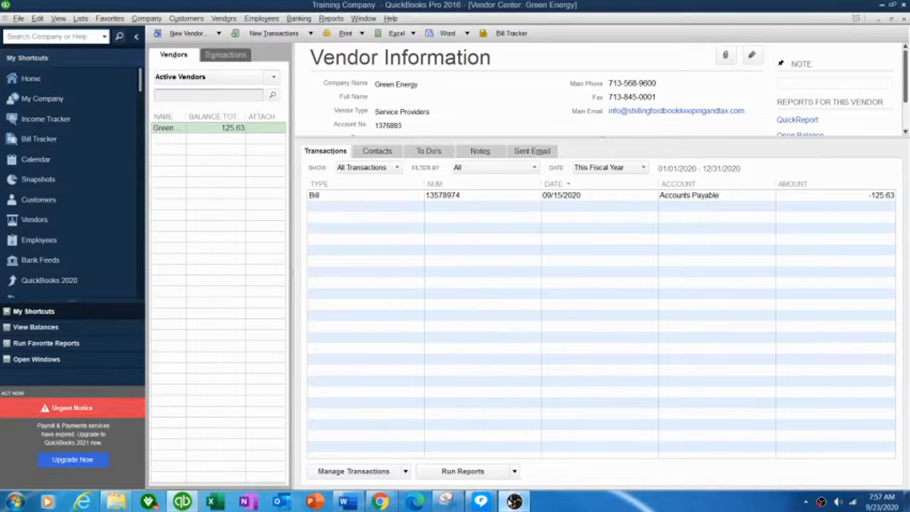
{"action": "left_click", "coordinate": [513, 501]}
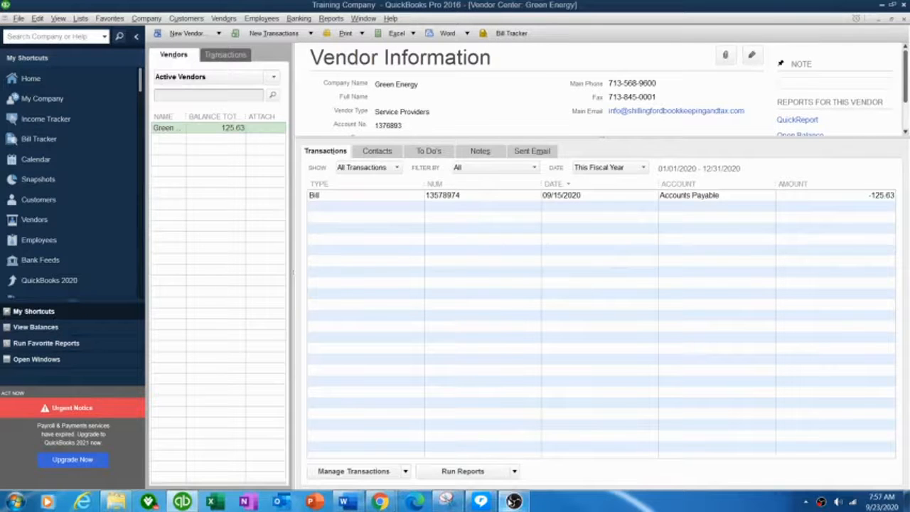
{"action": "left_click", "coordinate": [512, 501]}
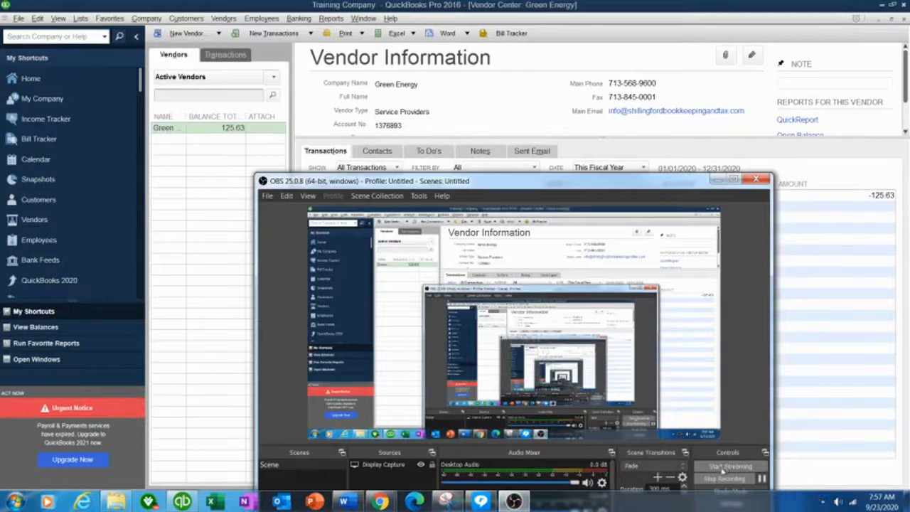